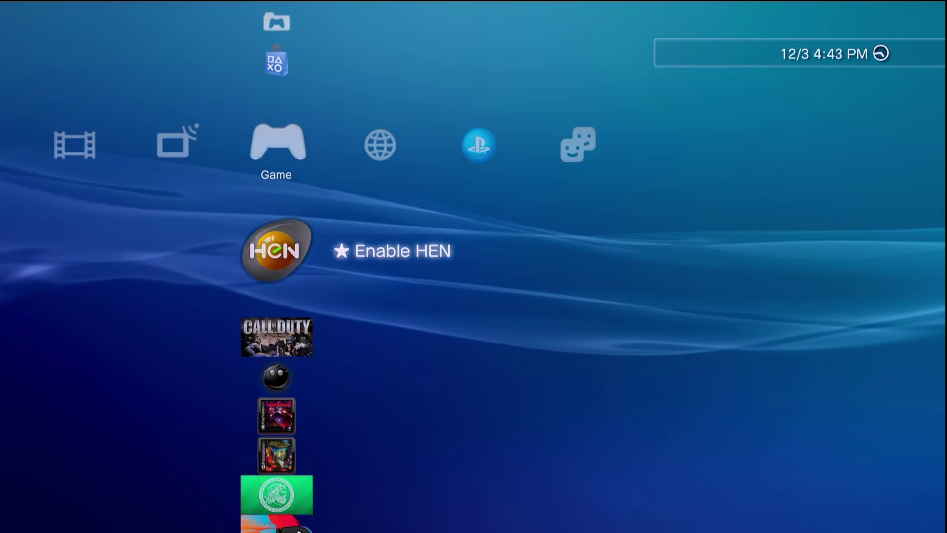
Move across the XMB to the Network category, where Internet Browser is listed.
key("Right")
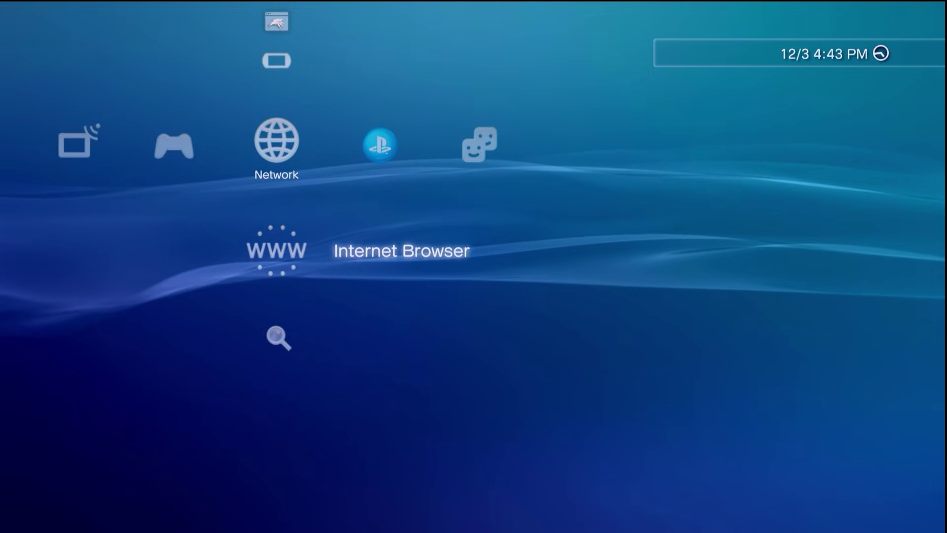
key("Left")
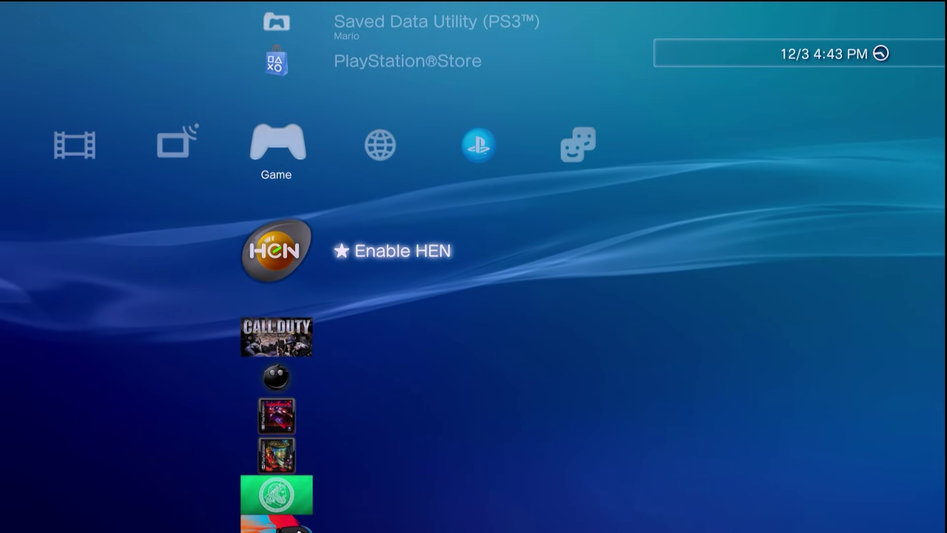
key("Down")
key("Up")
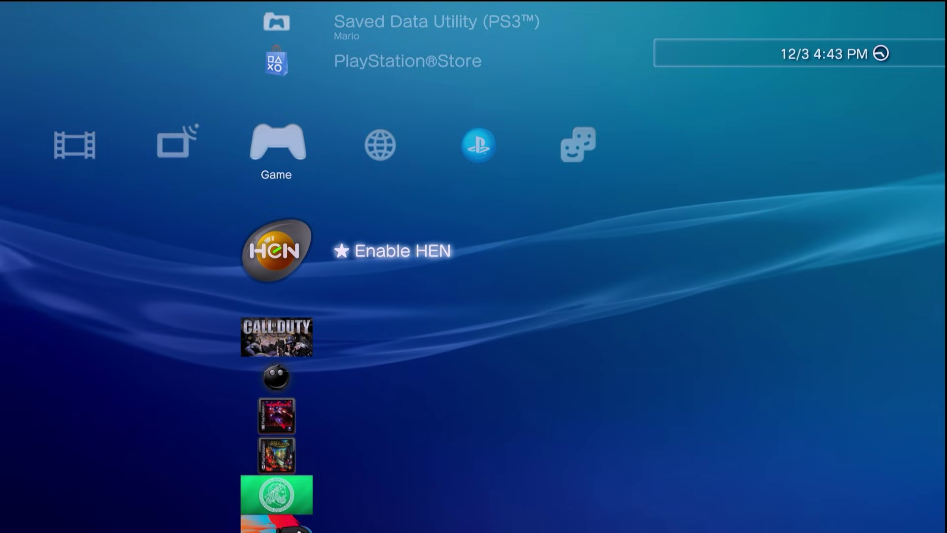
key("Right")
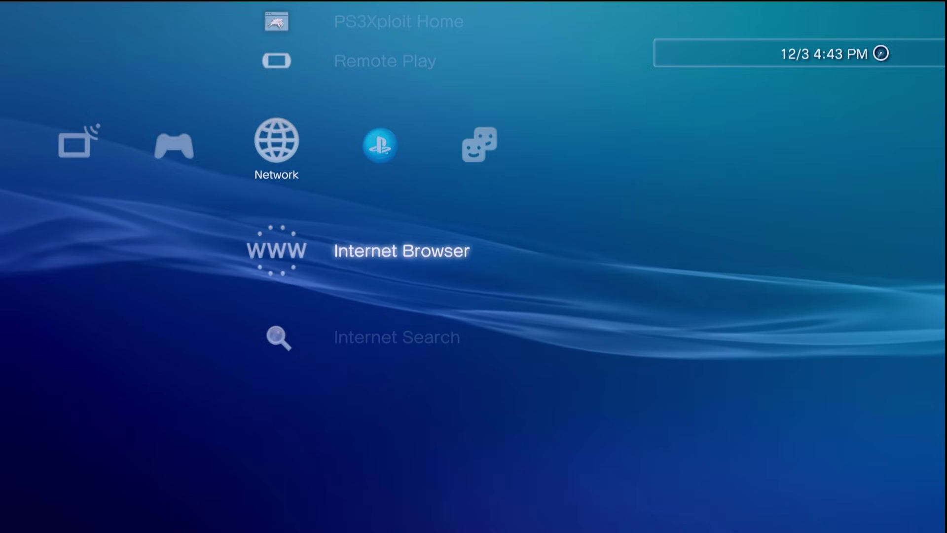
Launch the Internet Browser, let google.com load its unsupported-browser notice, and follow Learn more.
key("Return")
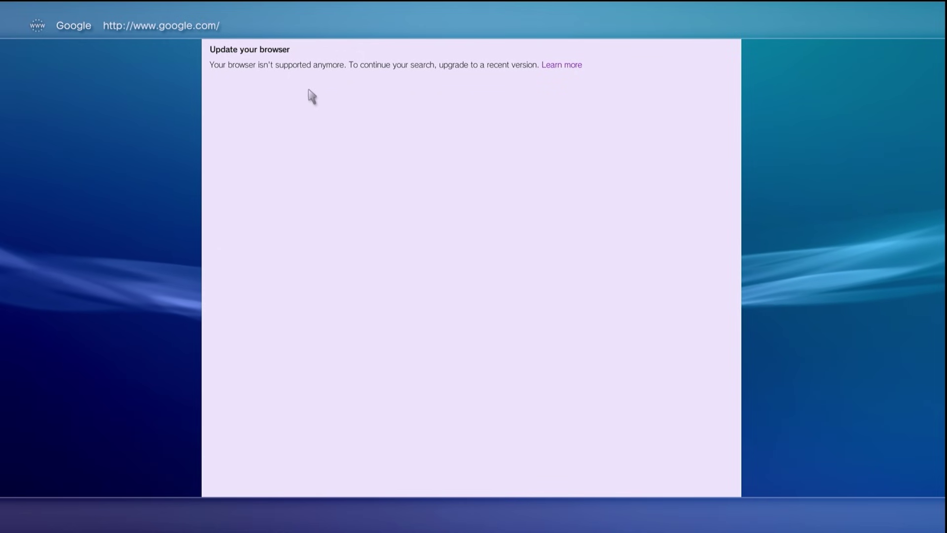
left_click(563, 67)
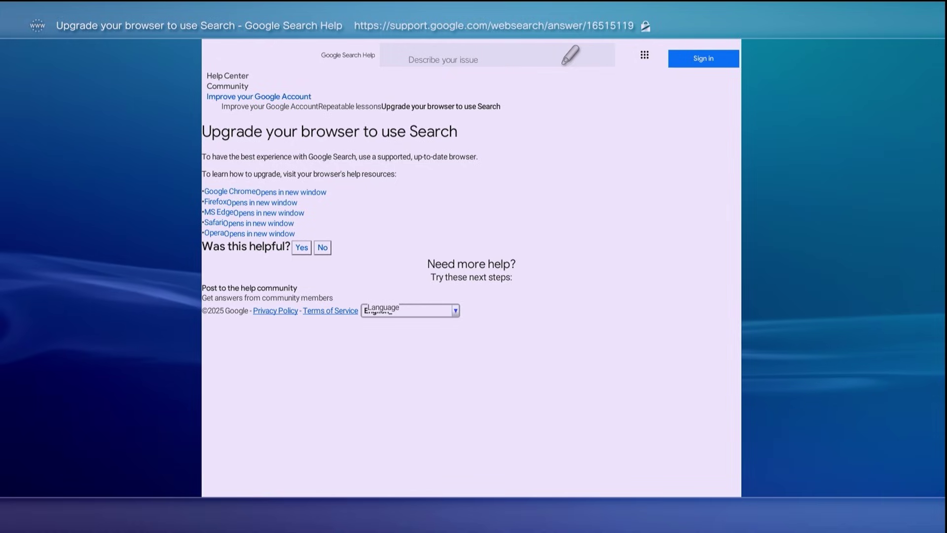
Exit Google's 'Upgrade your browser' help page back to the XMB Network category.
key("Escape")
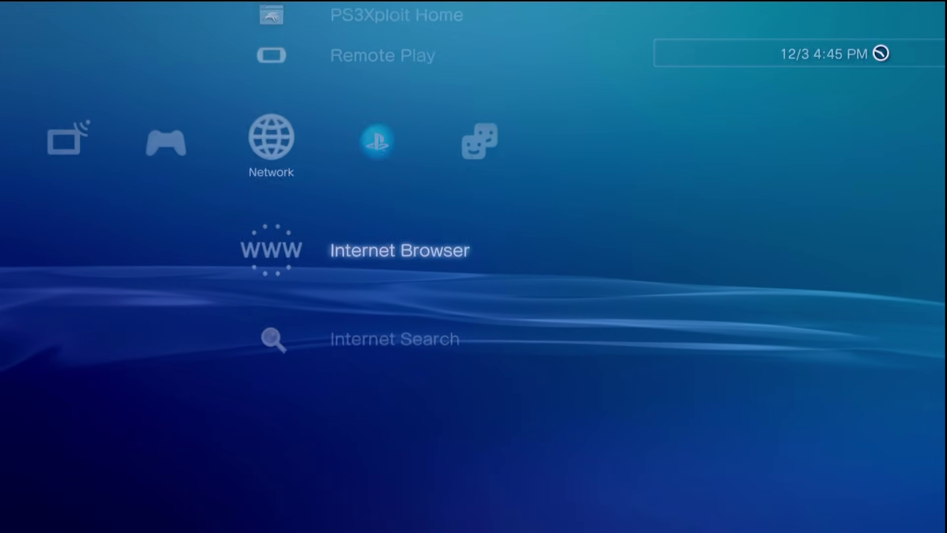
Run an Internet Search for 'g', then exit the browser back to the XMB.
key("Down")
key("Return")
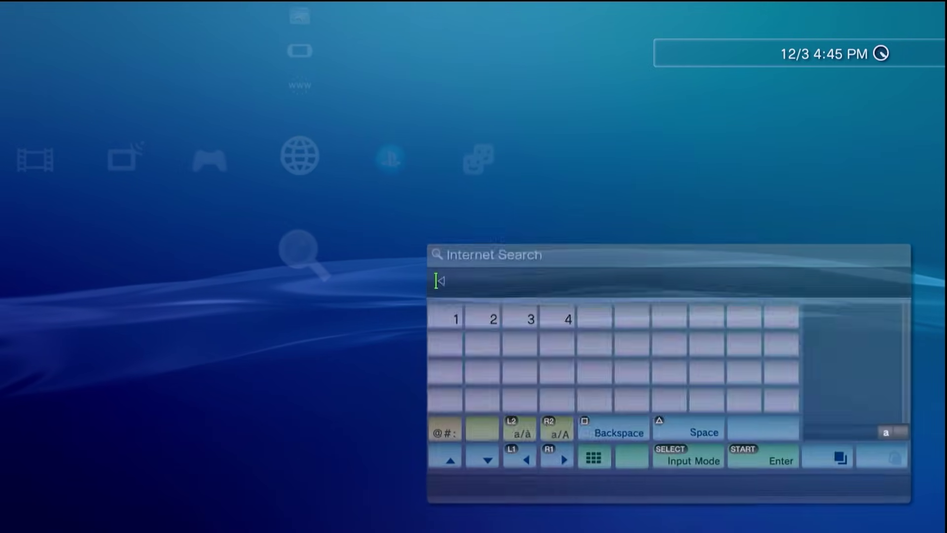
type("g")
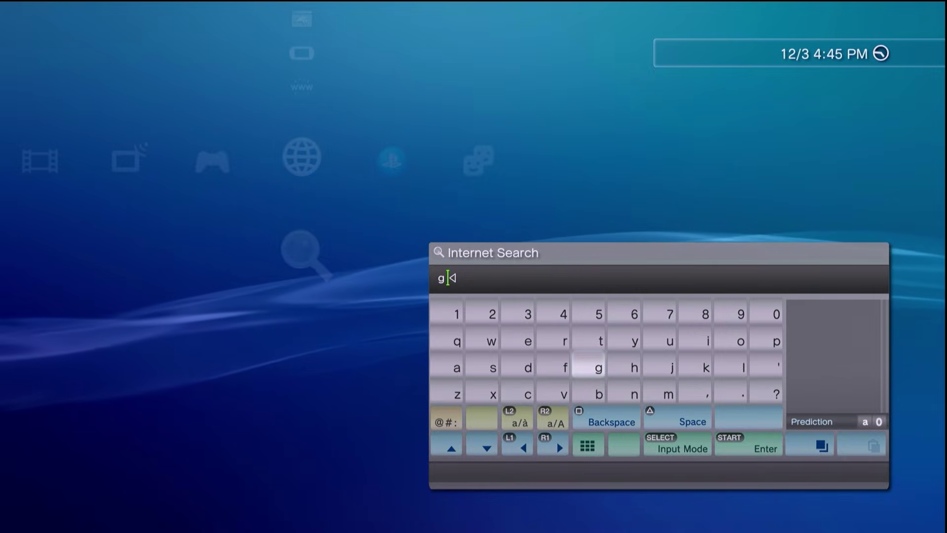
key("Escape")
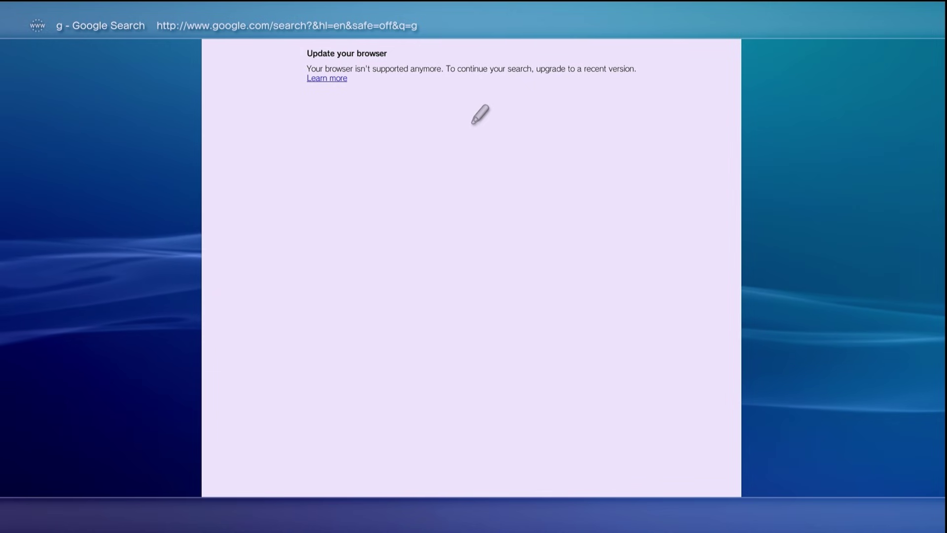
key("Escape")
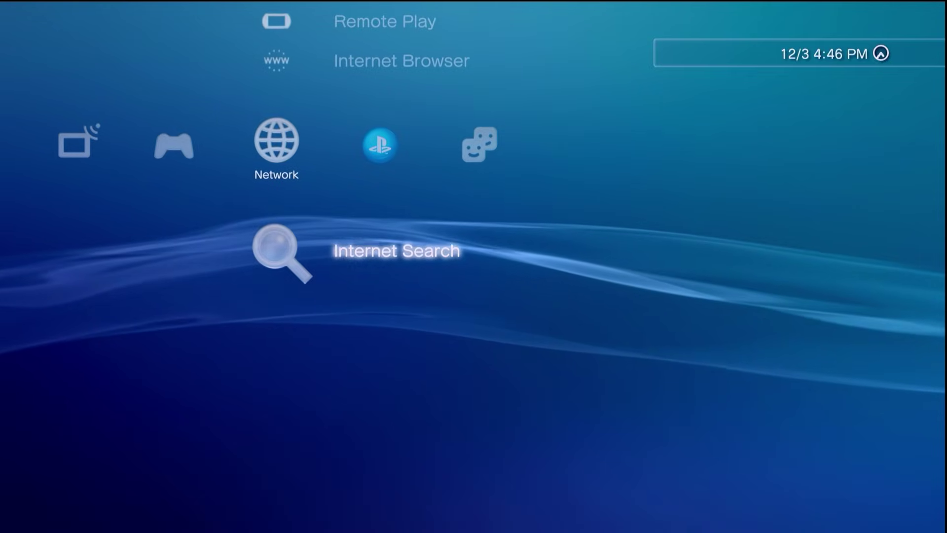
In the browser, set Tools > Home Page to Use Blank Page (about:blank), confirm, and close.
key("Up")
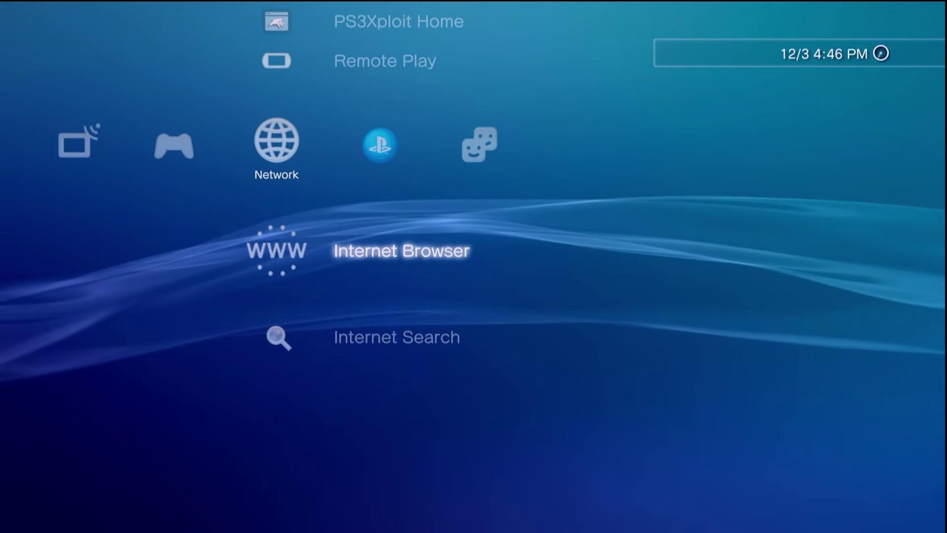
key("Return")
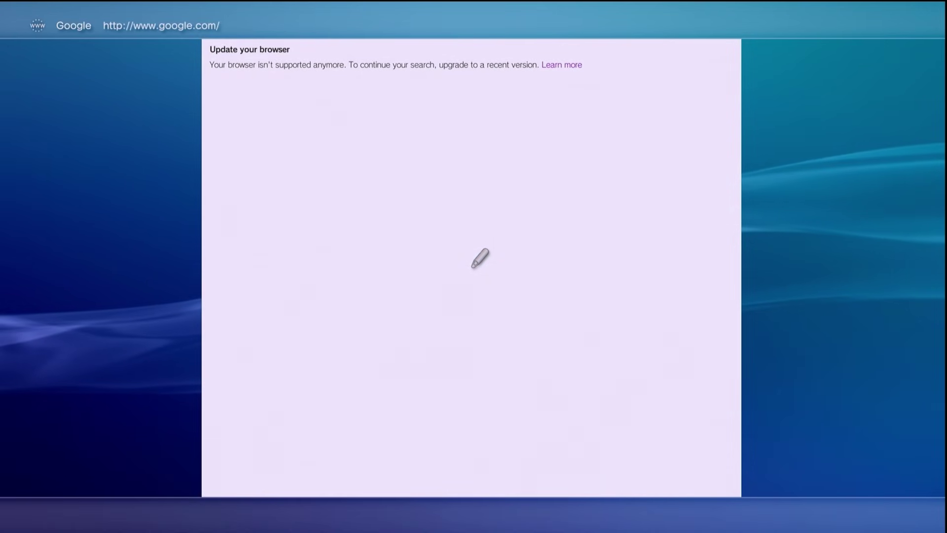
key("Menu")
key("Down")
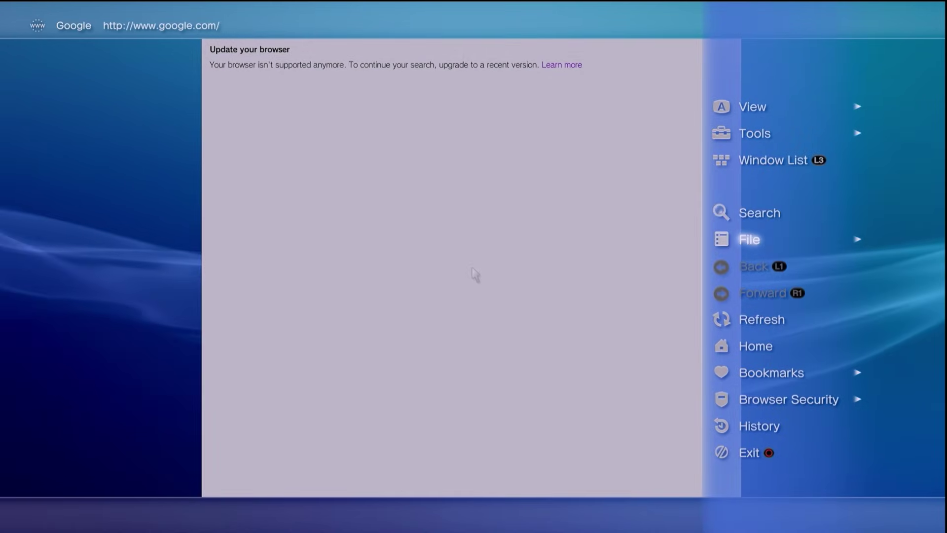
key("Up")
key("Up")
key("Up")
key("Right")
key("Down")
key("Down")
key("Down")
key("Down")
key("Down")
key("Down")
key("Down")
key("Down")
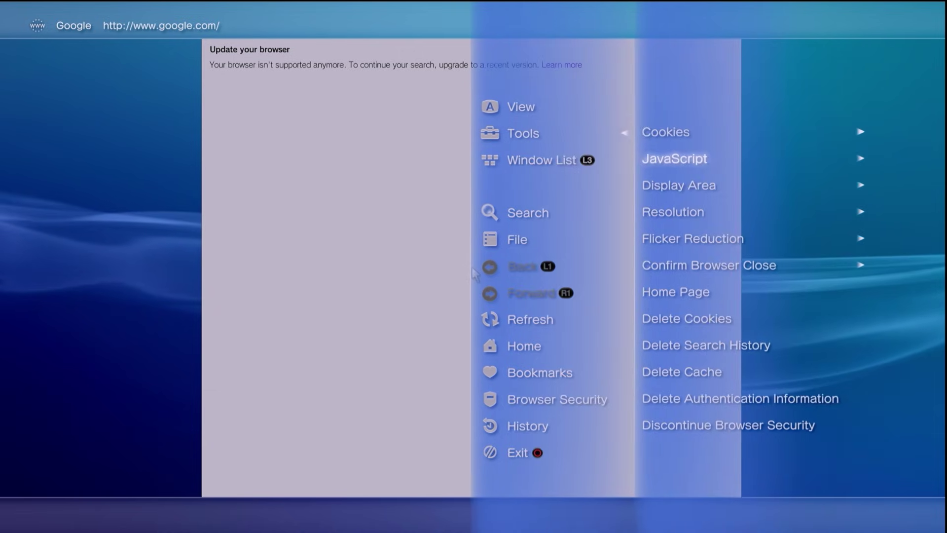
key("Up")
key("Up")
key("Return")
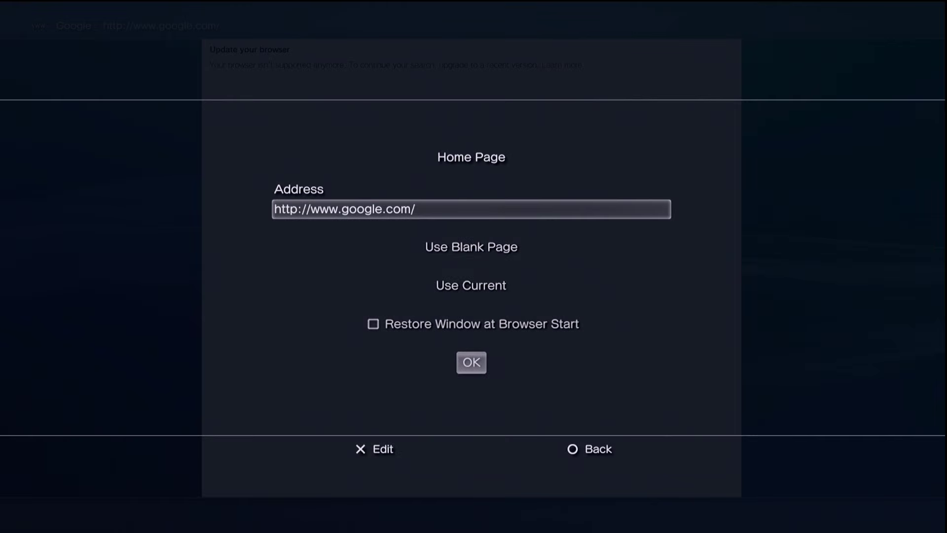
key("Down")
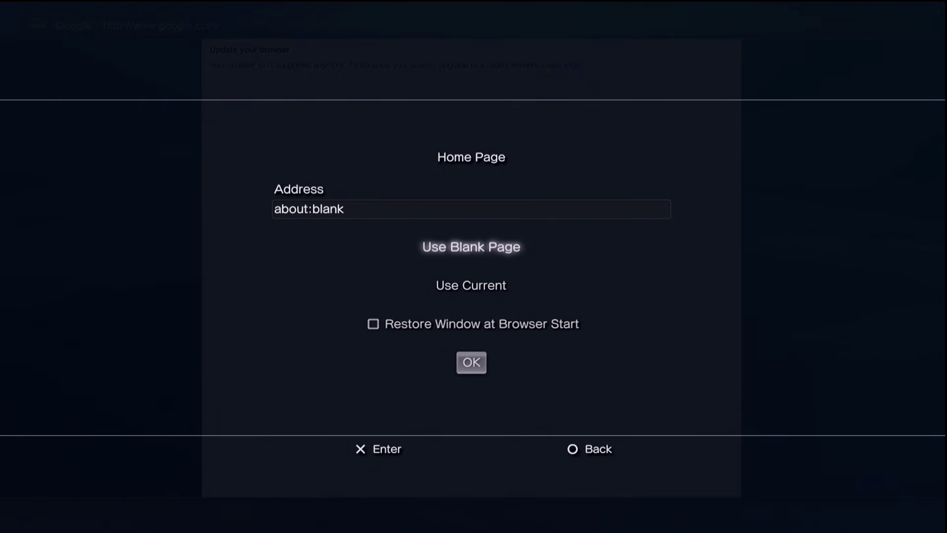
key("Down")
key("Return")
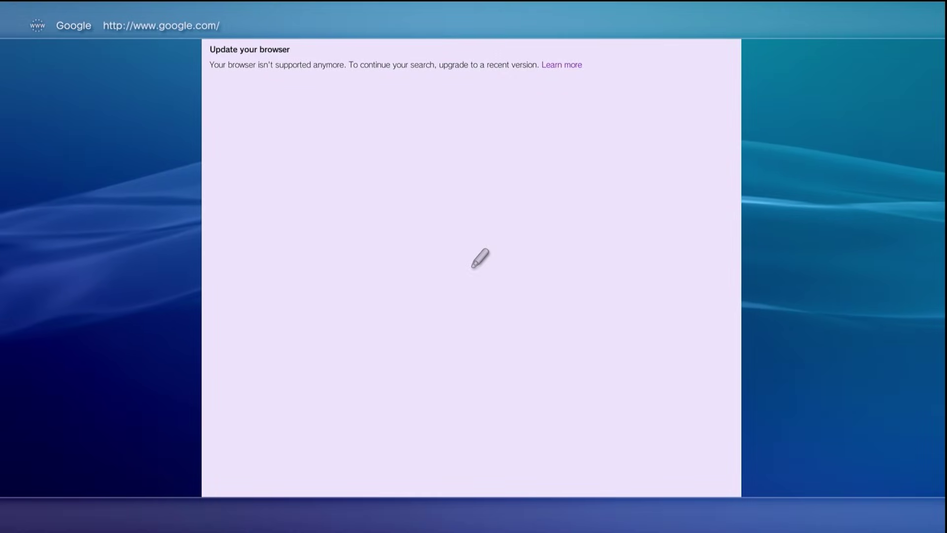
key("Escape")
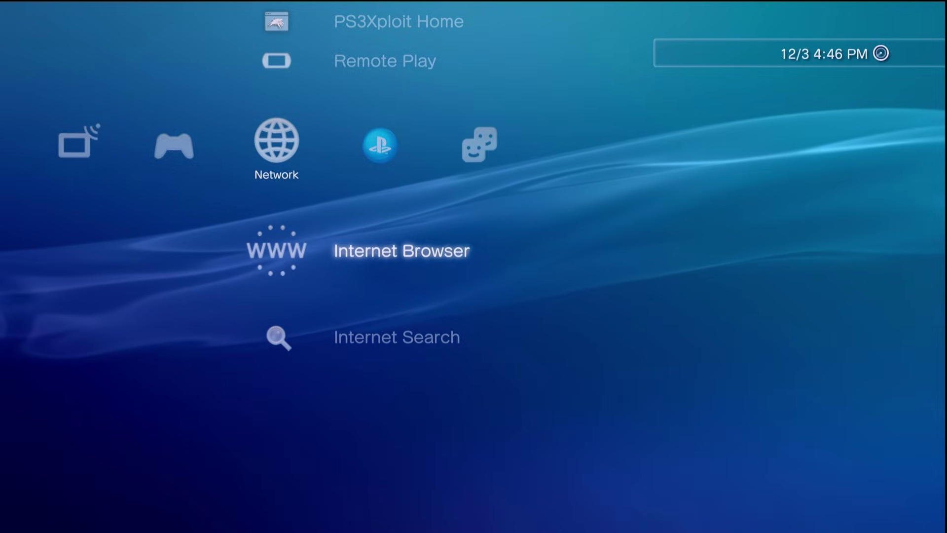
key("Return")
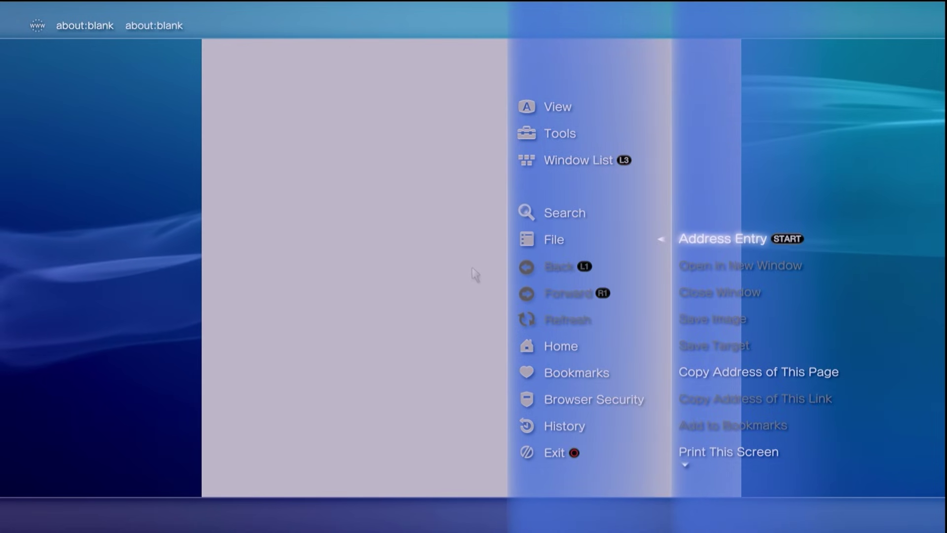
key("Return")
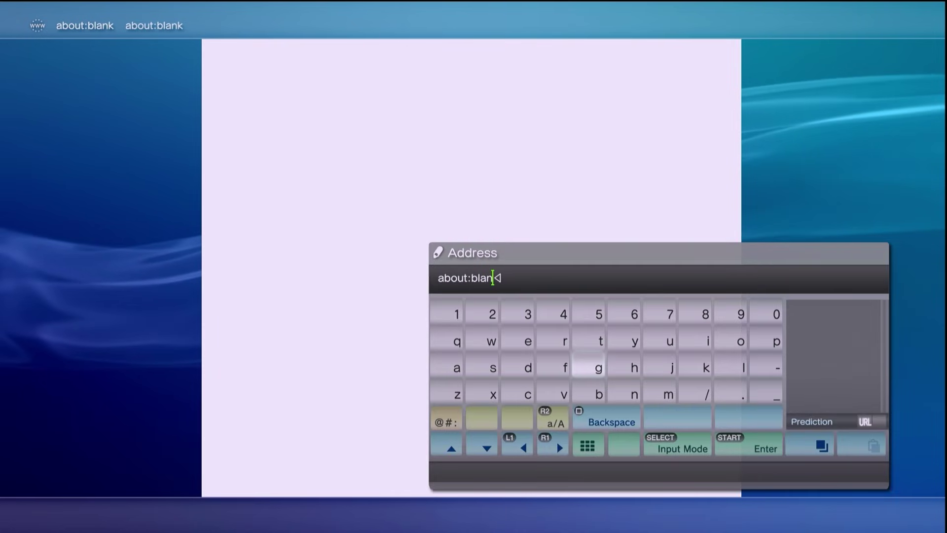
key("BackSpace")
key("BackSpace")
key("BackSpace")
key("BackSpace")
key("BackSpace")
key("BackSpace")
key("BackSpace")
key("BackSpace")
key("BackSpace")
key("BackSpace")
key("Up")
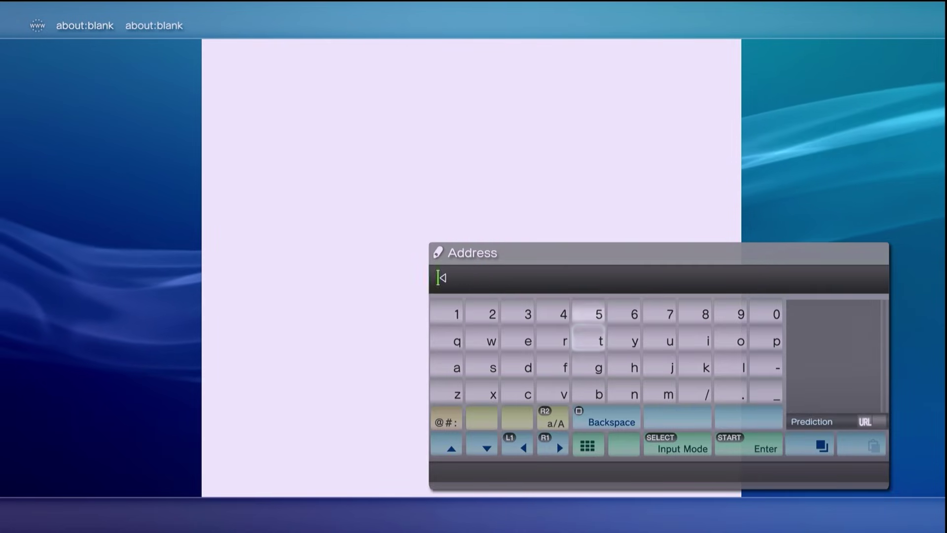
key("Down")
key("Right")
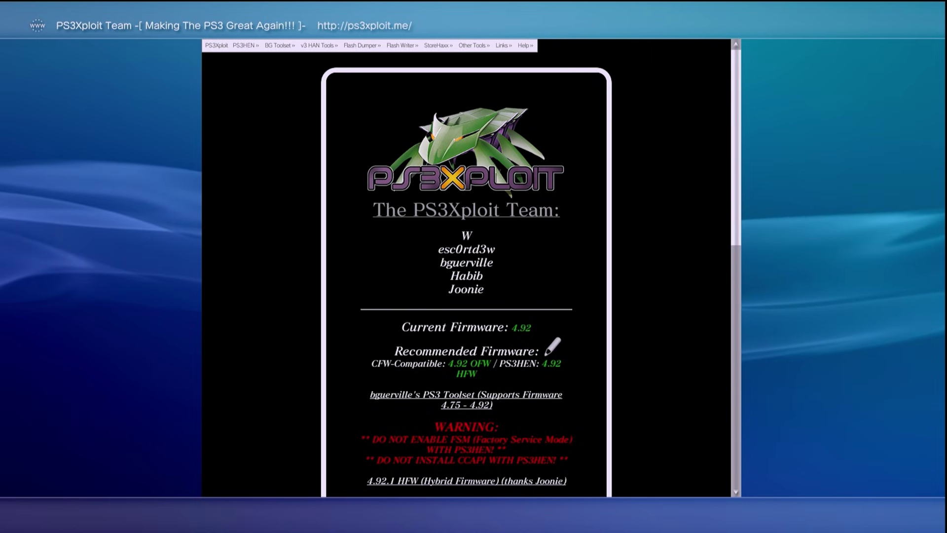
key("ctrl+l")
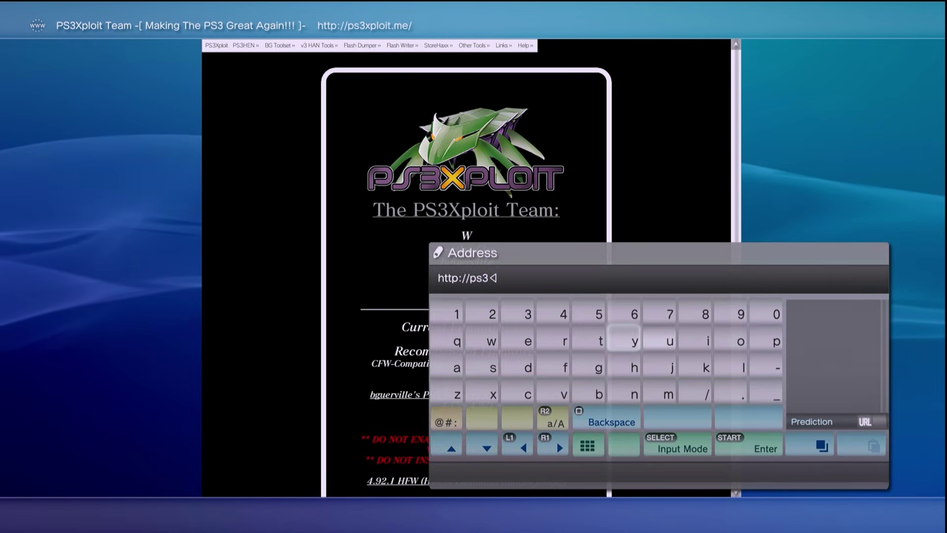
type("toolset.com")
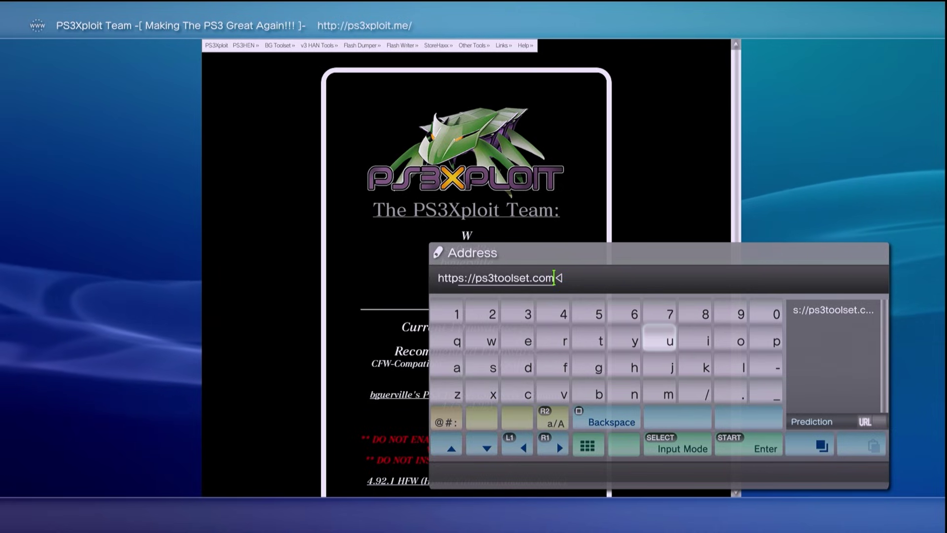
key("Return")
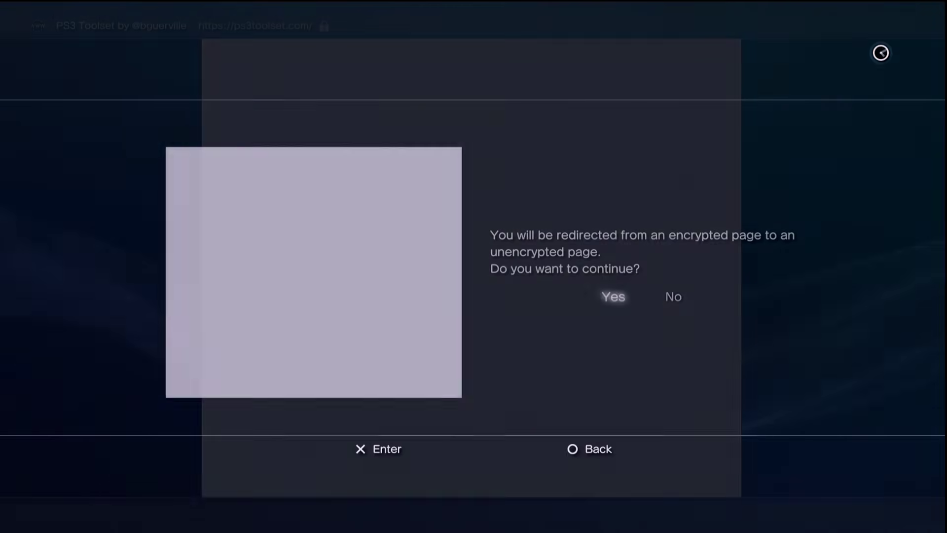
key("Return")
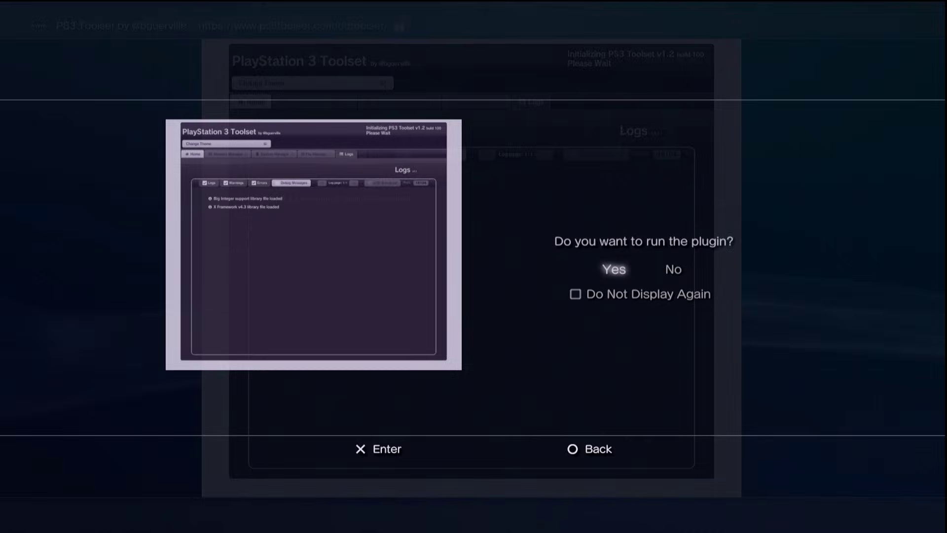
key("Return")
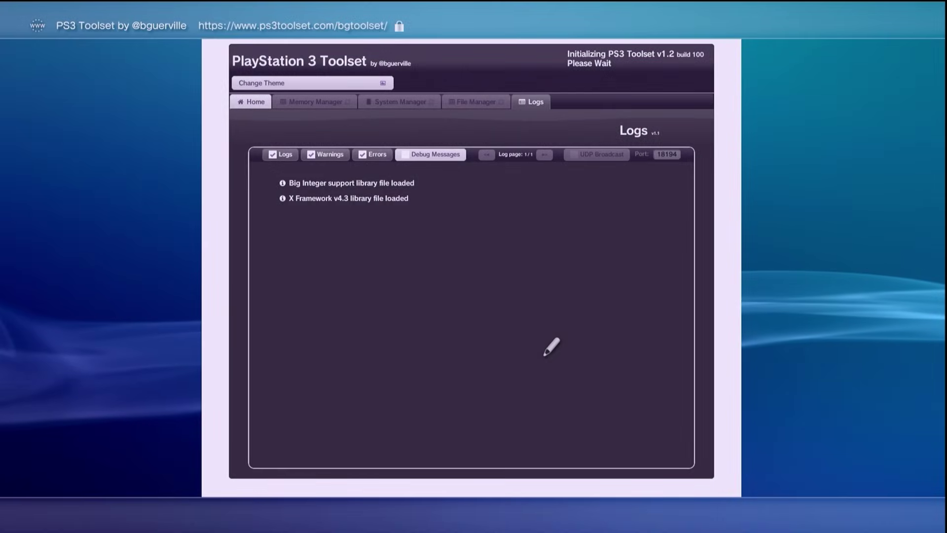
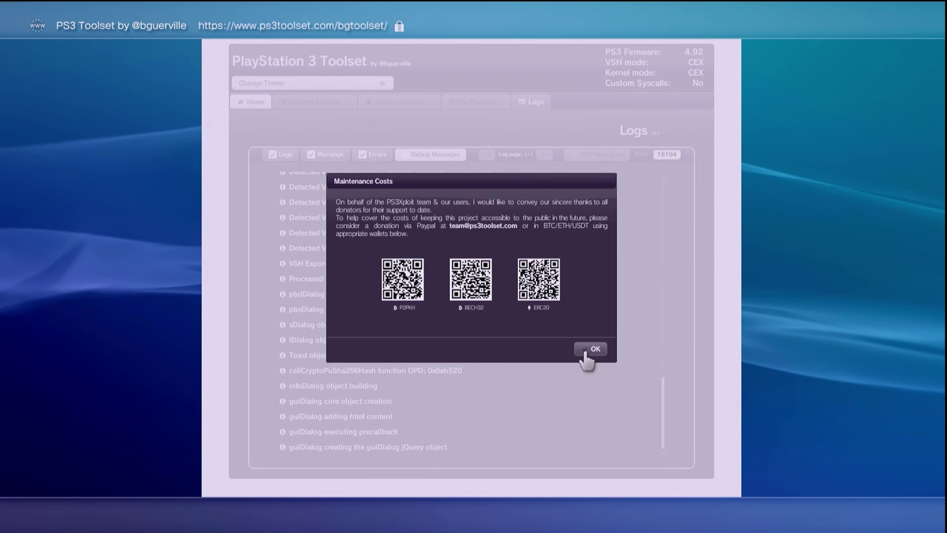
Close the maintenance-costs notice and show the System Manager page with flash memory and system info.
left_click(590, 349)
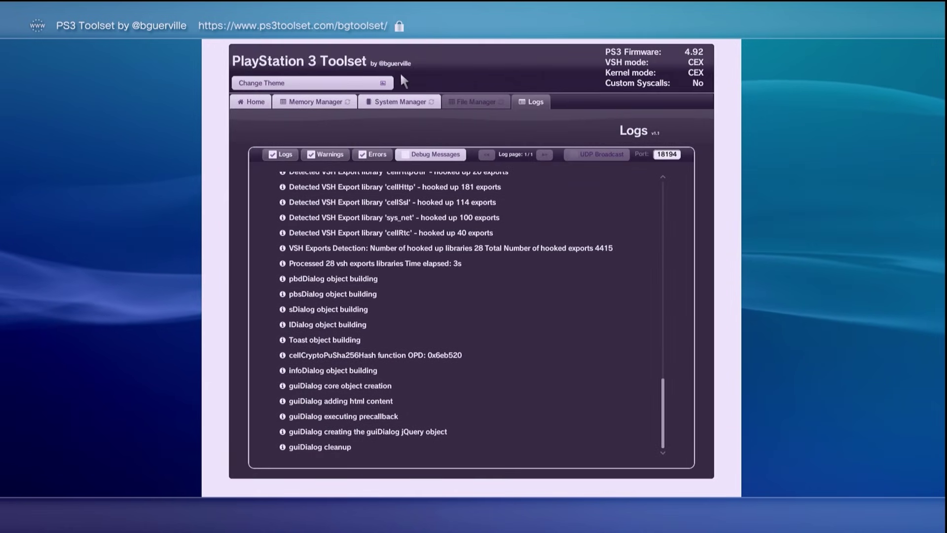
left_click(401, 104)
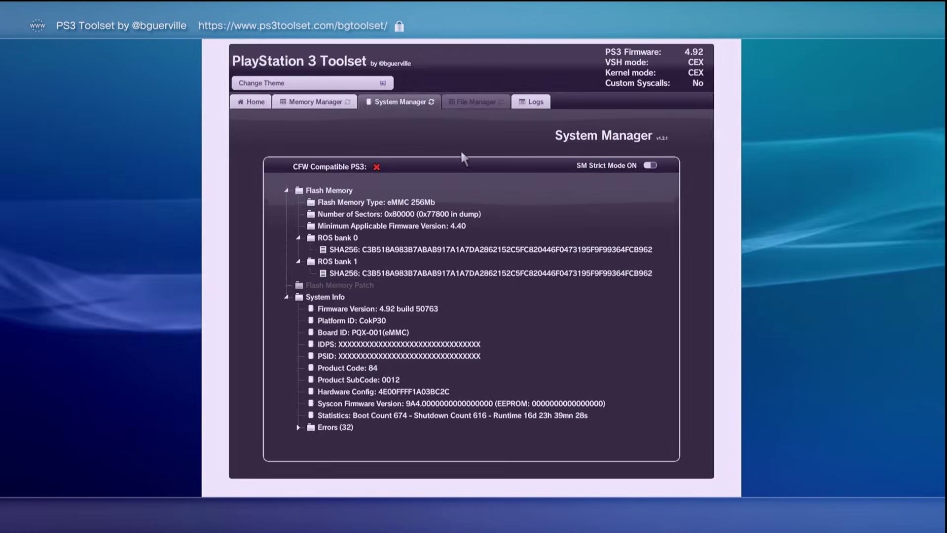
Bring up and close the browser options menu twice, then exit to the XMB Network menu.
key("Menu")
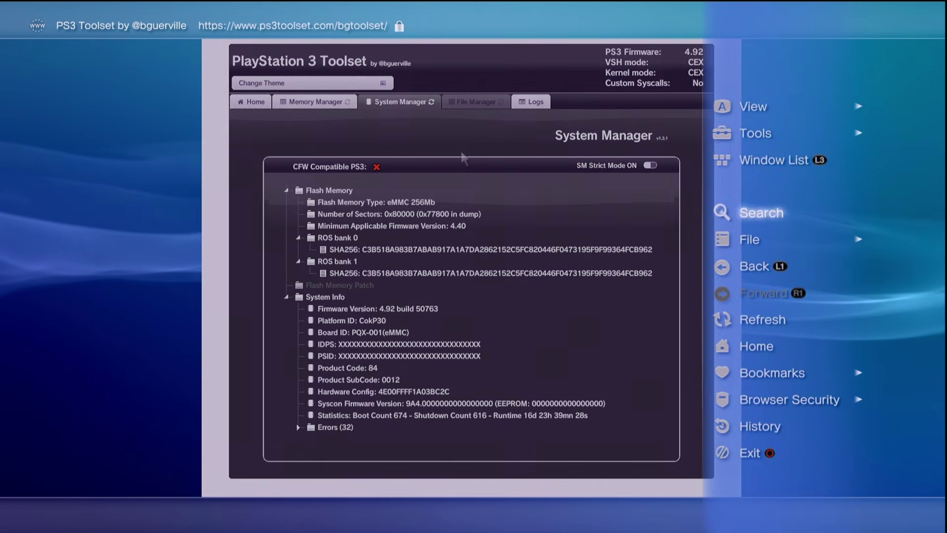
key("Escape")
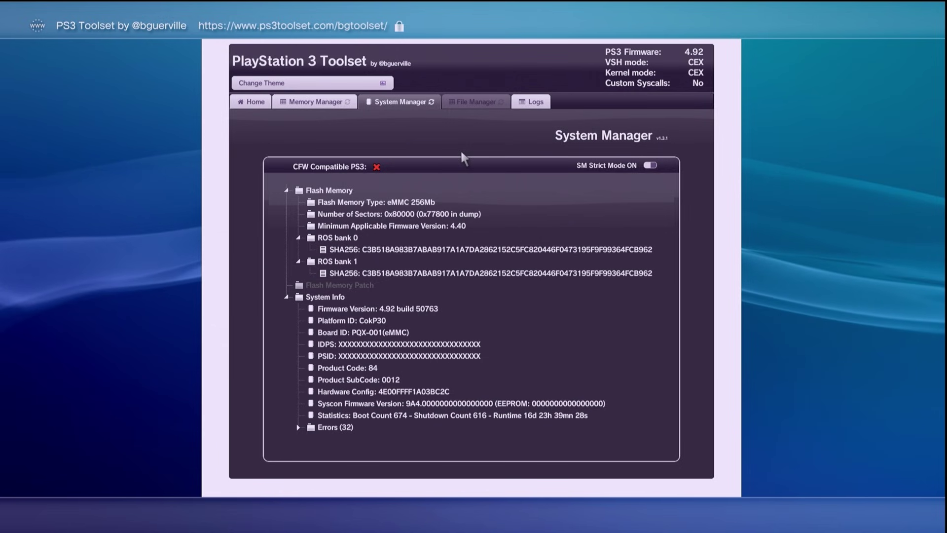
key("Menu")
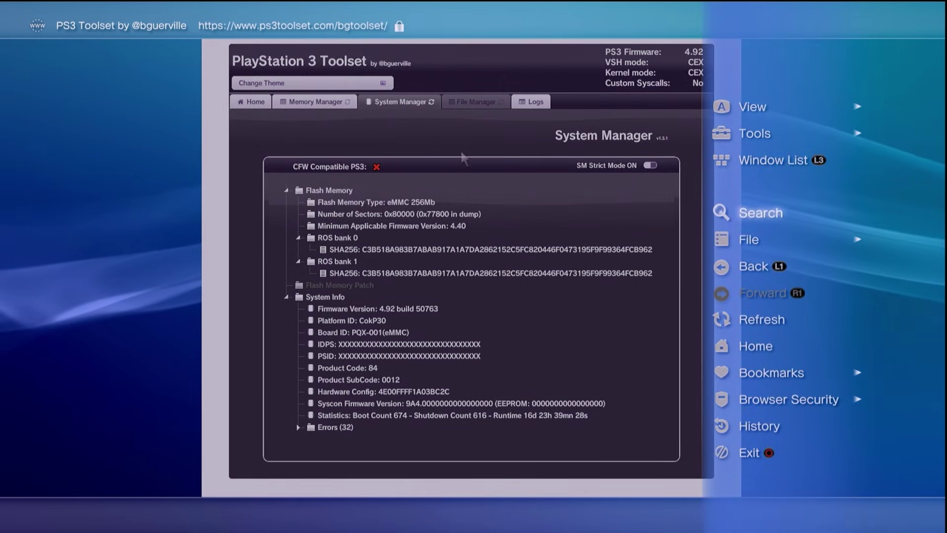
key("Escape")
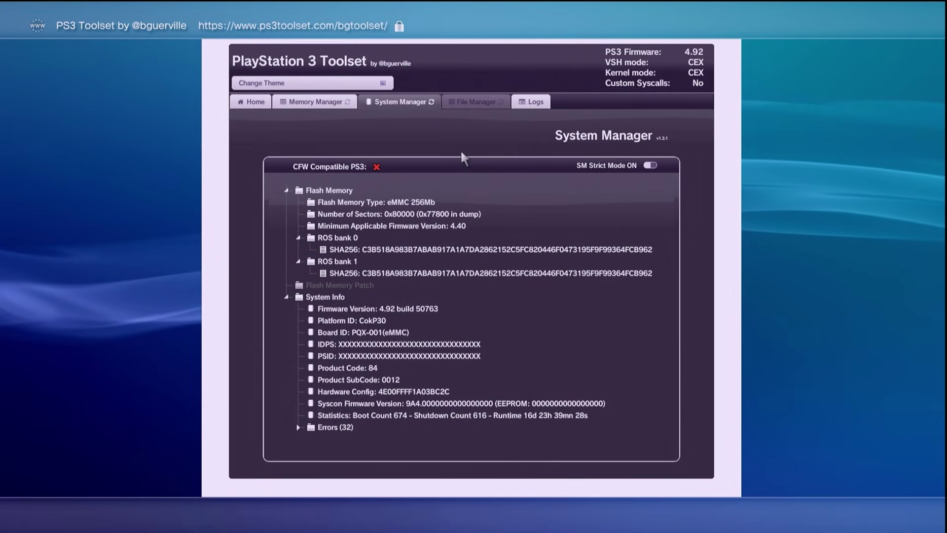
key("Escape")
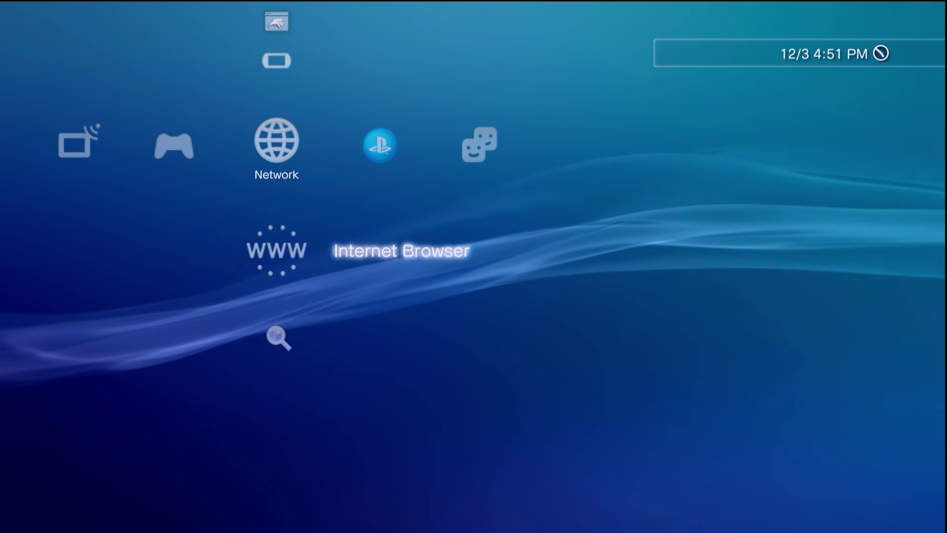
key("Up")
key("Up")
key("Down")
key("Down")
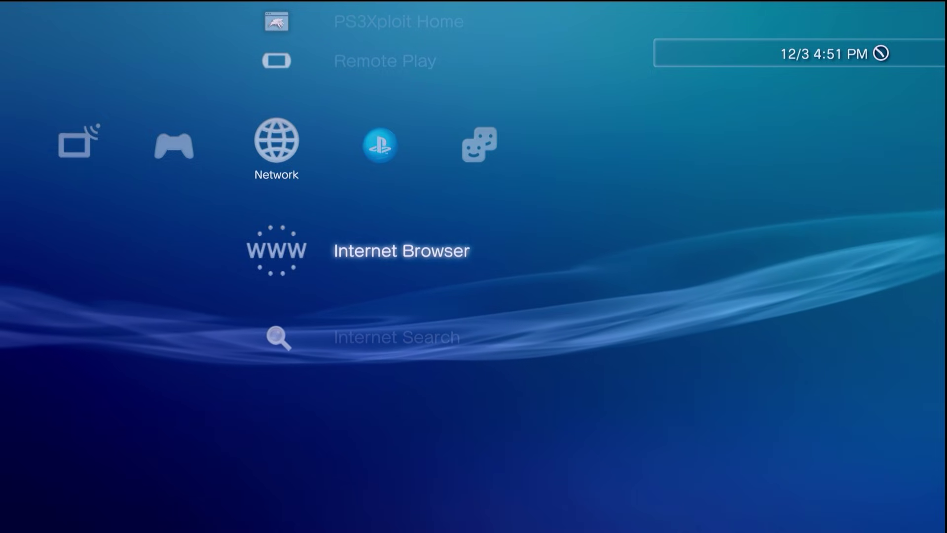
key("Down")
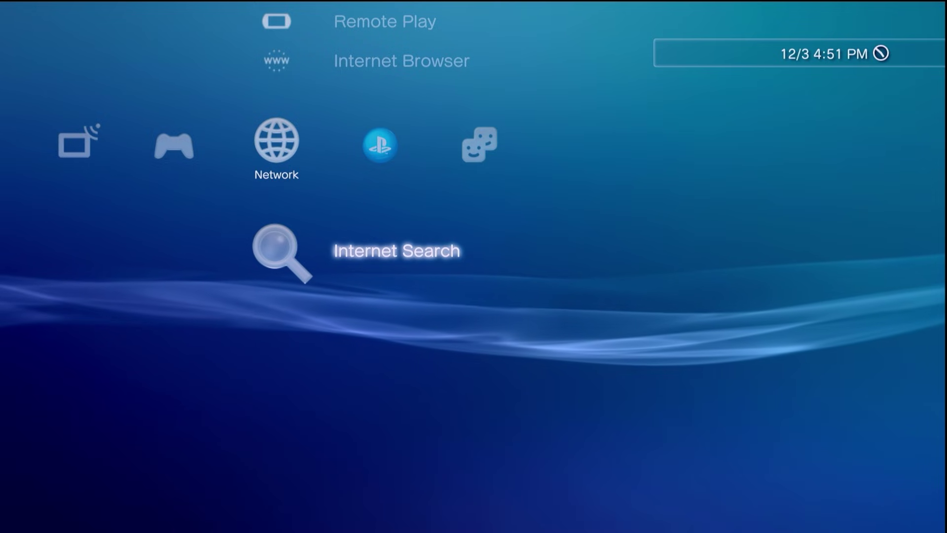
key("Up")
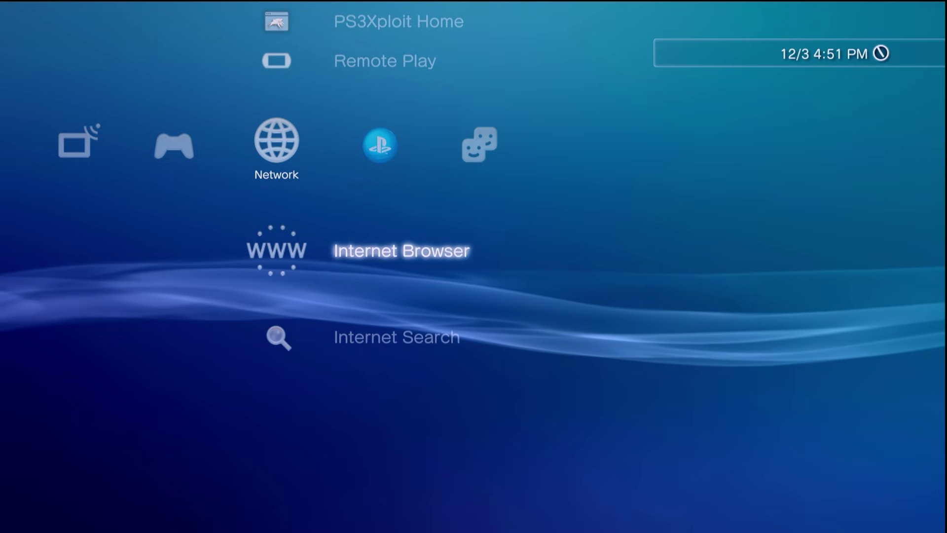